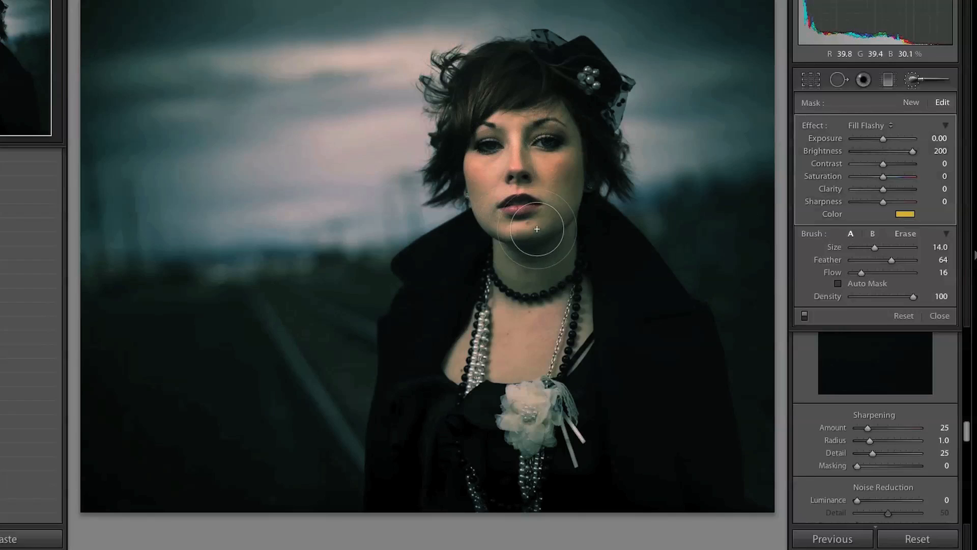
Step: Brush the Fill Flashy adjustment over the face from chin to forehead, and reduce the brush size to 5
mouse_move(539, 232)
left_mouse_down()
mouse_move(494, 181)
mouse_move(489, 133)
mouse_move(520, 108)
left_mouse_up()
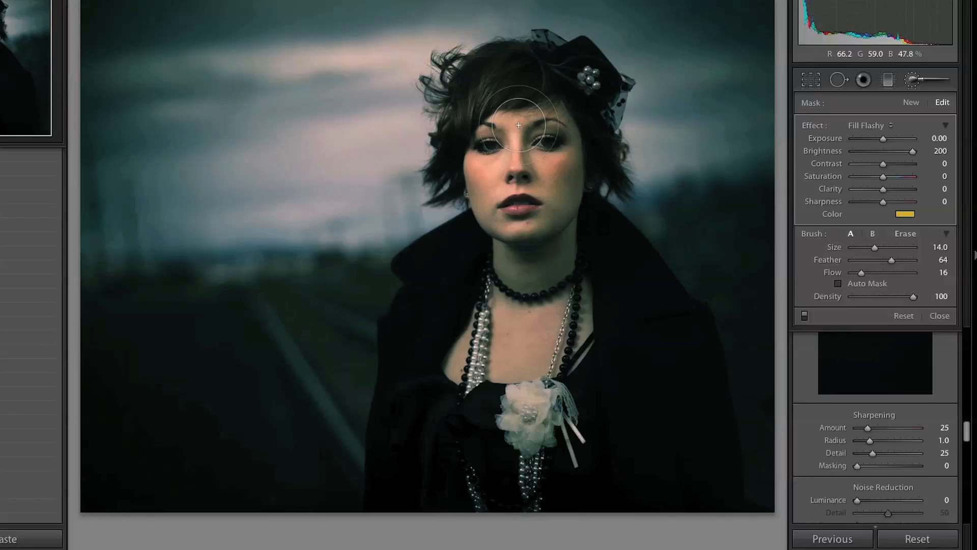
key("bracketleft")
key("bracketleft")
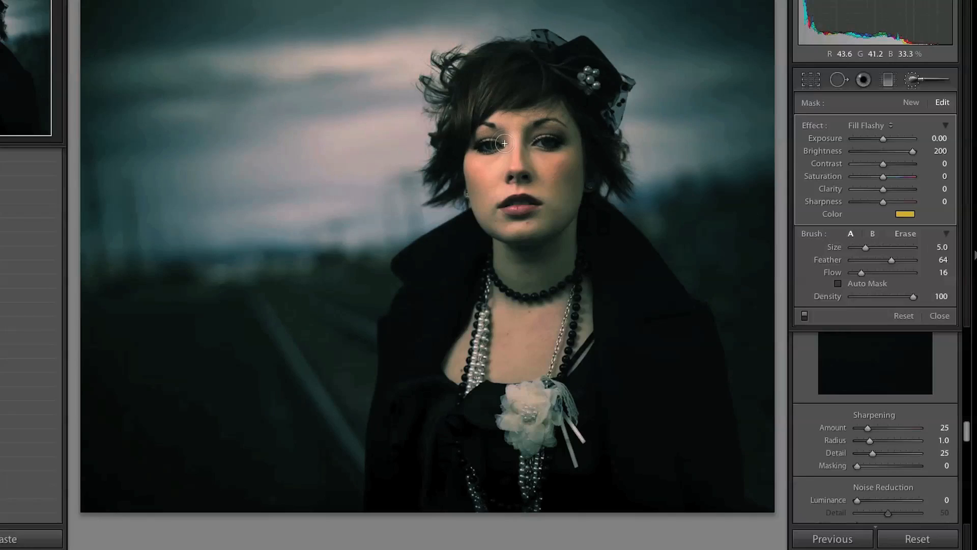
Step: Start a new brush mask with brightness reset to 0 and saturation raised to 100
key("super+equal")
key("super+equal")
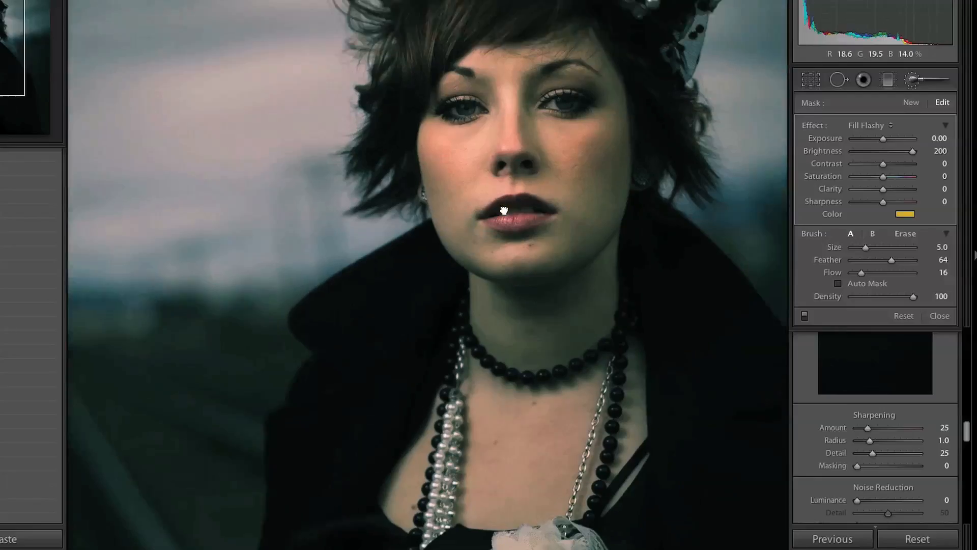
left_click_drag(504, 210, 465, 249)
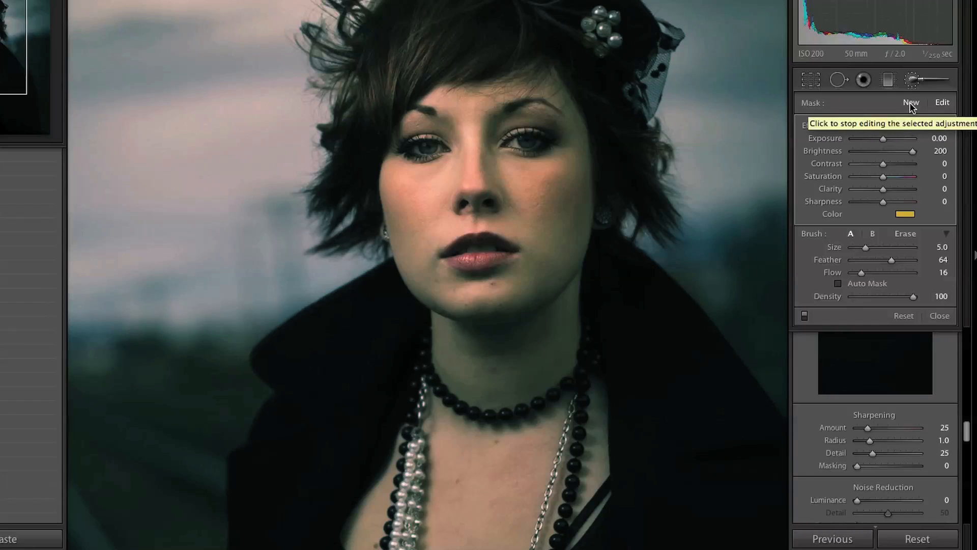
left_click(909, 103)
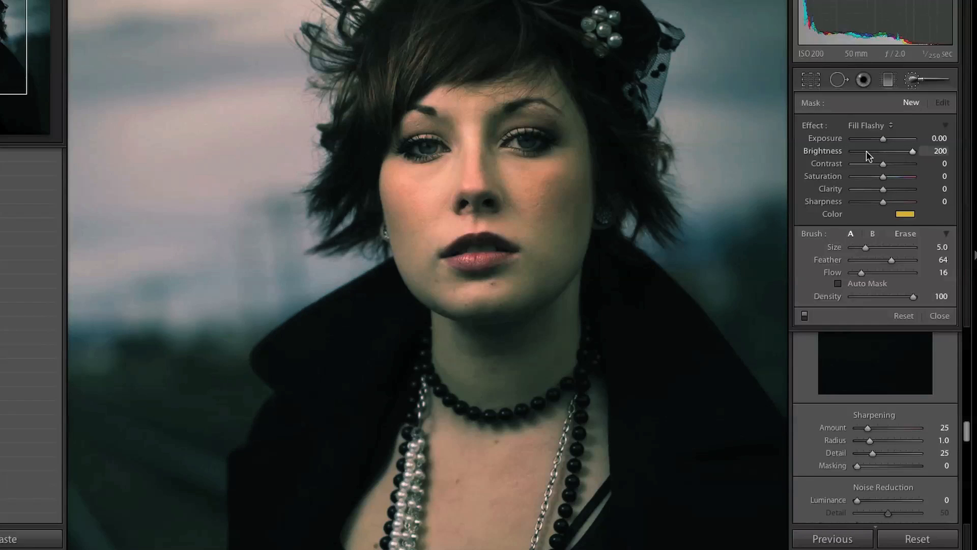
double_click(825, 150)
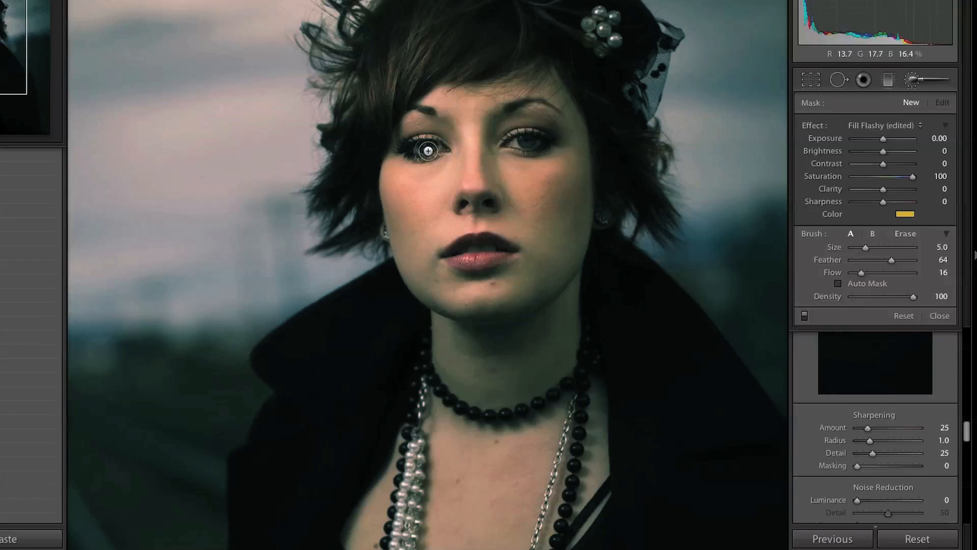
Step: Paint the saturation adjustment over the irises of both eyes
key("ctrl+equal")
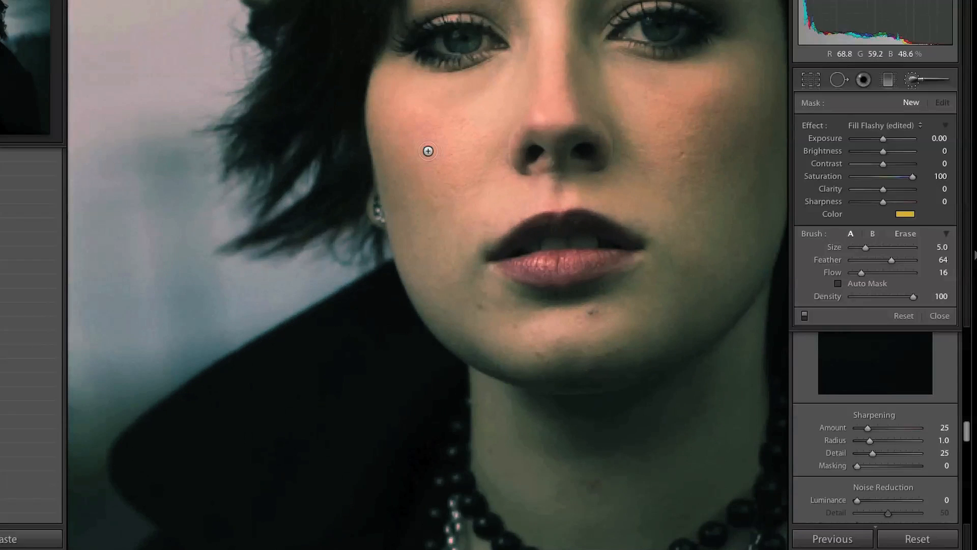
left_click_drag(466, 53, 438, 142)
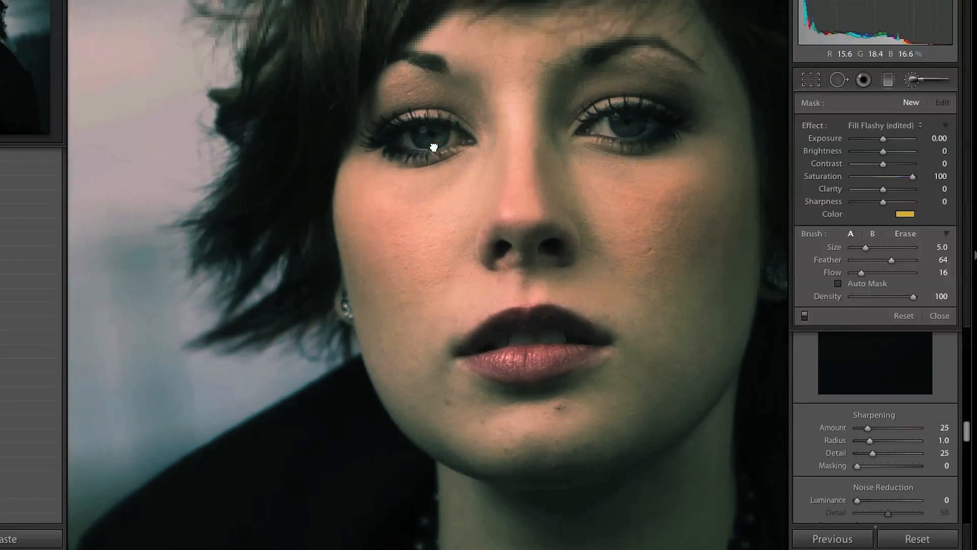
left_click_drag(420, 133, 500, 136)
left_click_drag(605, 124, 640, 121)
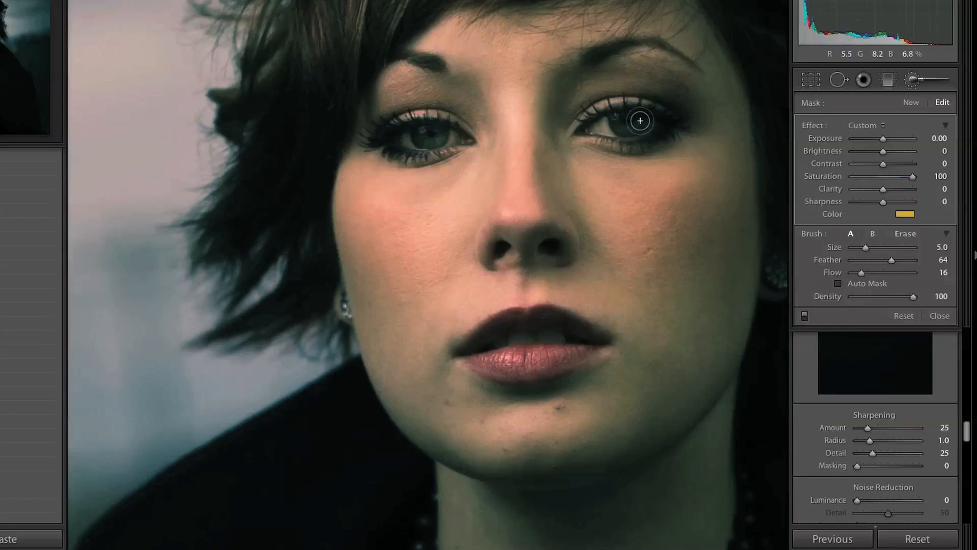
left_click_drag(438, 136, 426, 137)
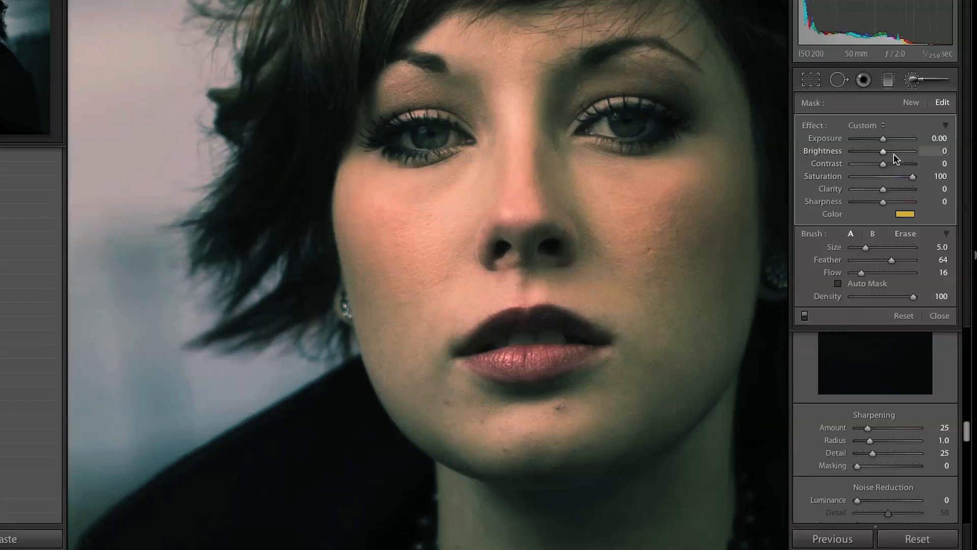
Step: Brush a new mask with the Fill Flashy preset over both irises, and compare the edited photo with its original
left_click(908, 104)
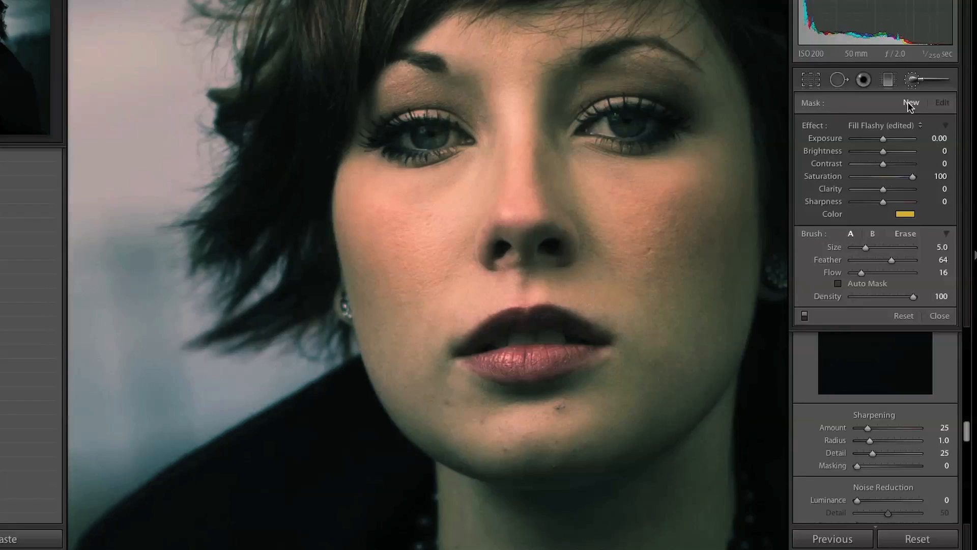
left_click(883, 125)
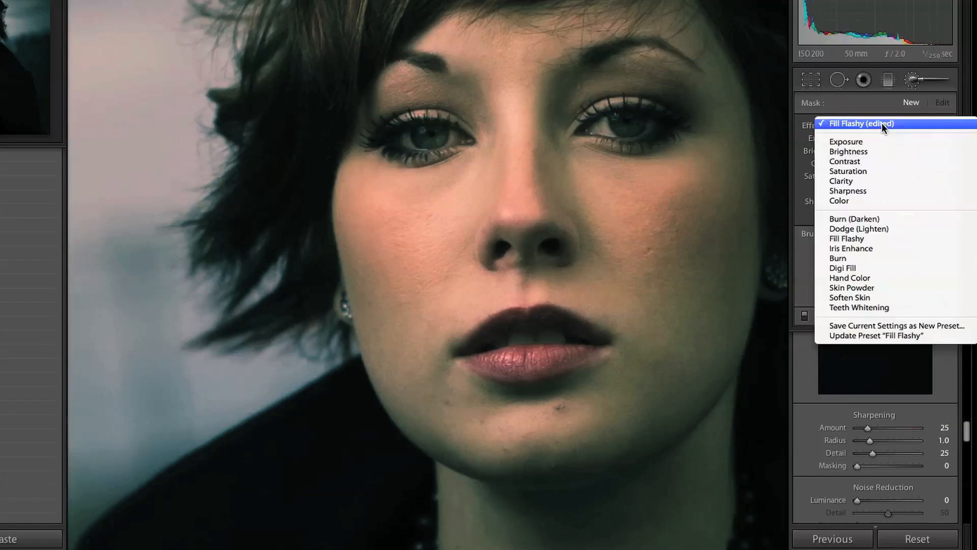
left_click(886, 238)
left_click_drag(634, 123, 639, 124)
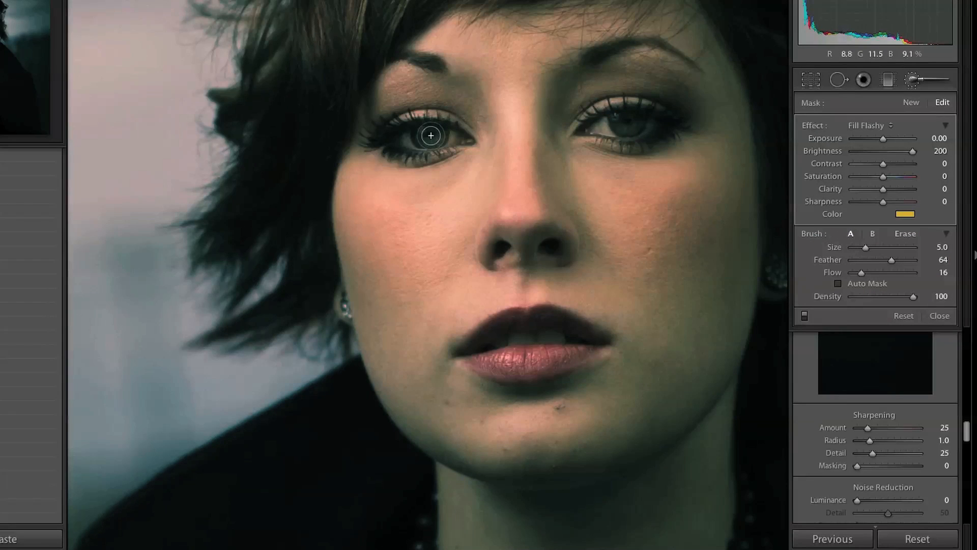
left_click_drag(431, 135, 424, 136)
key("backslash")
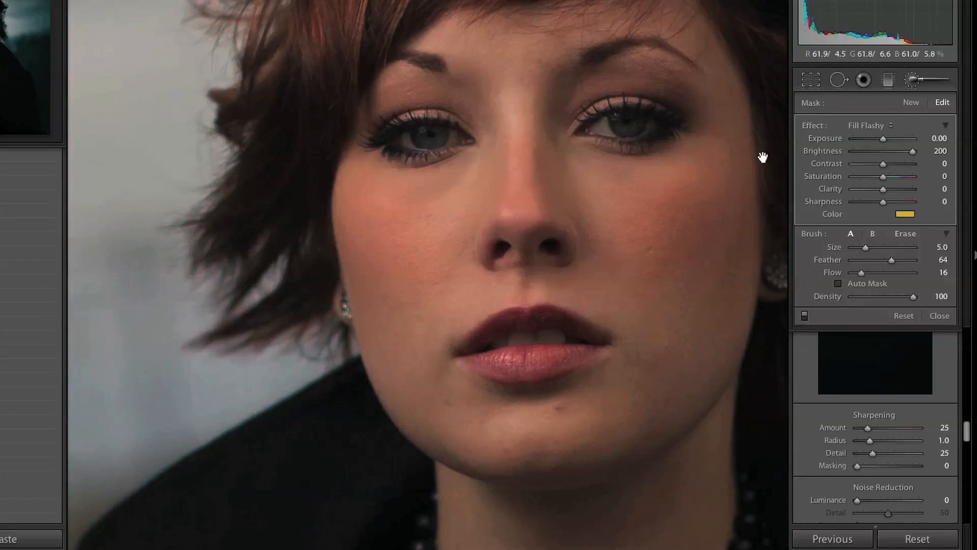
key("backslash")
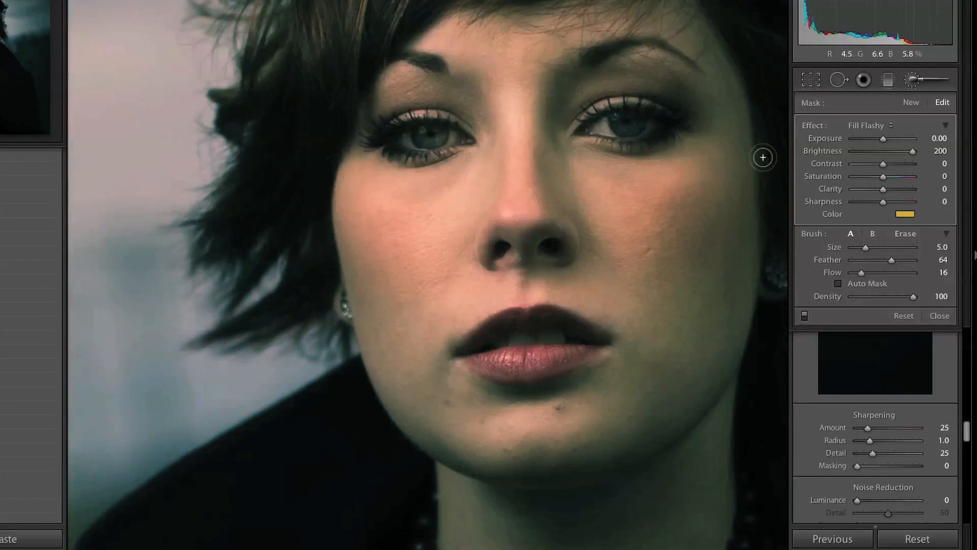
key("backslash")
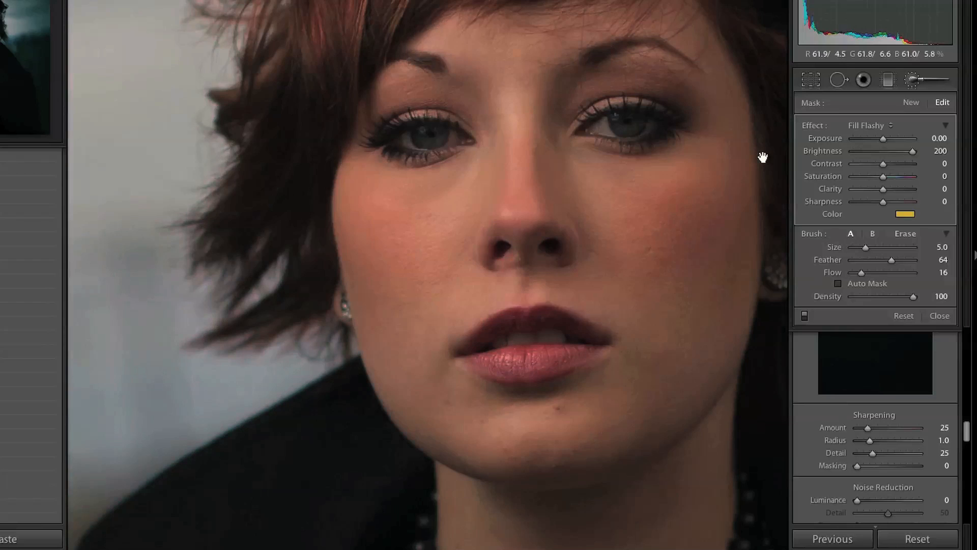
key("backslash")
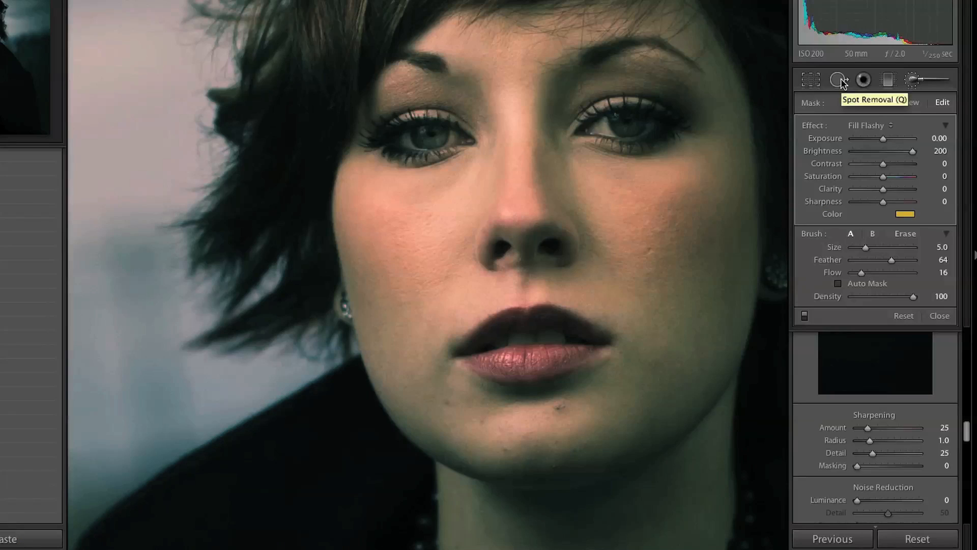
Step: Heal the dark blemish on the chin below the lower lip using Spot Removal at size 37
left_click(838, 80)
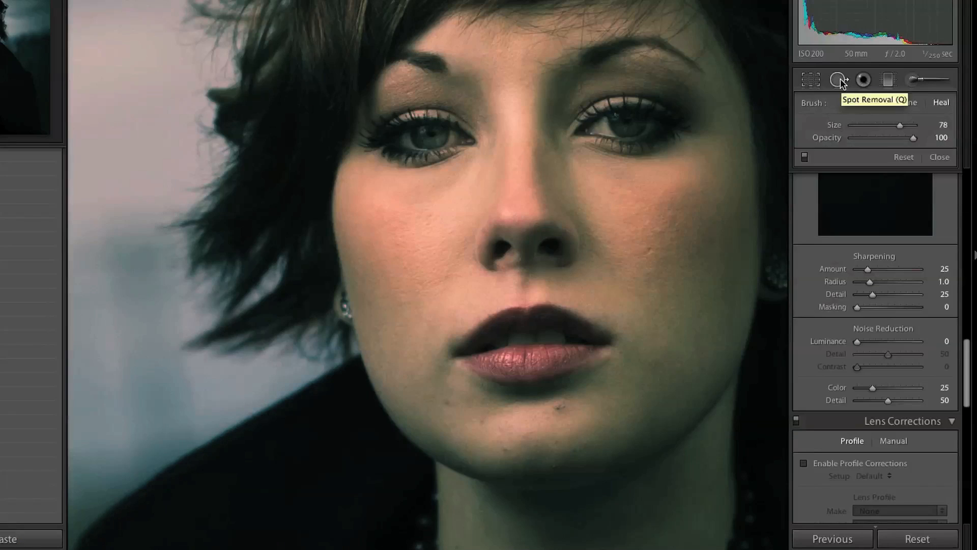
scroll(587, 343, "up", 5)
scroll(587, 345, "down", 5)
scroll(572, 448, "down", 6)
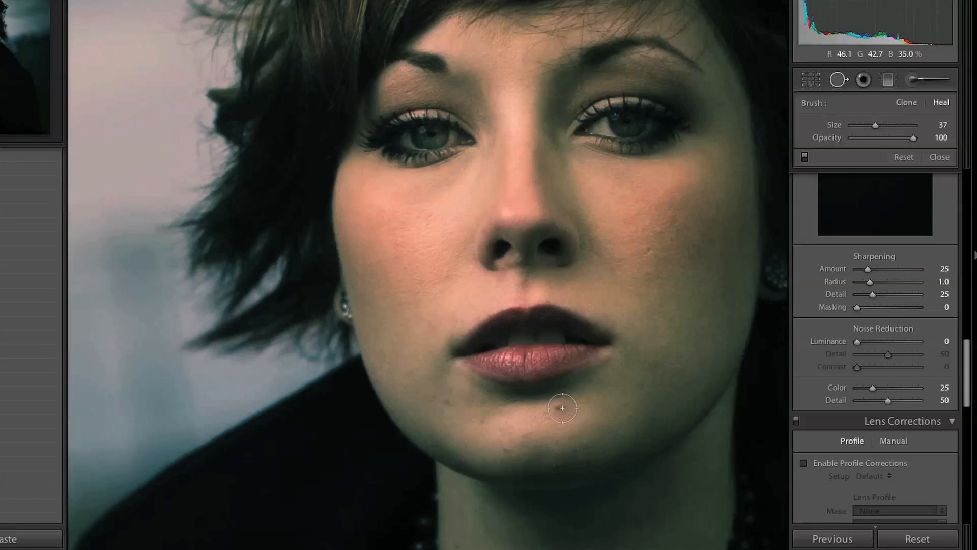
left_click(560, 408)
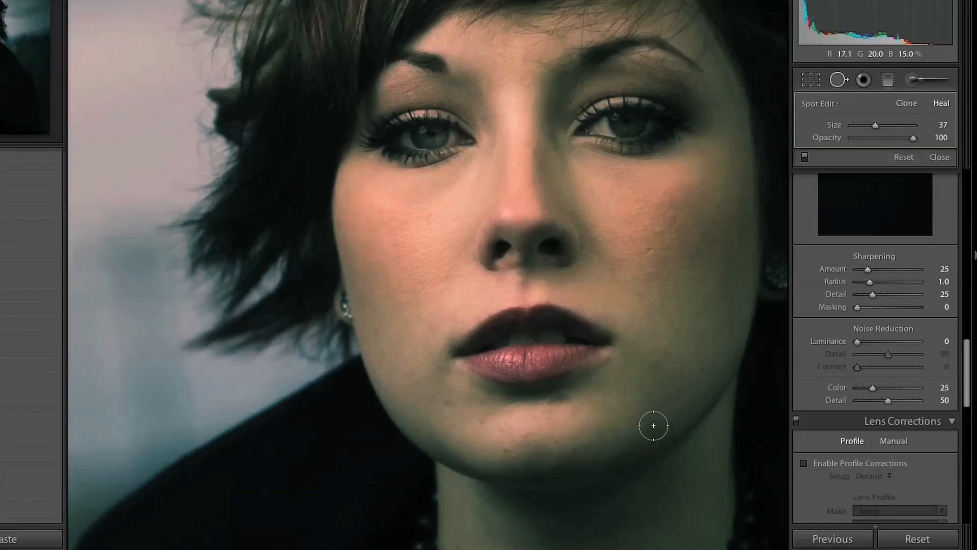
key("ctrl+z")
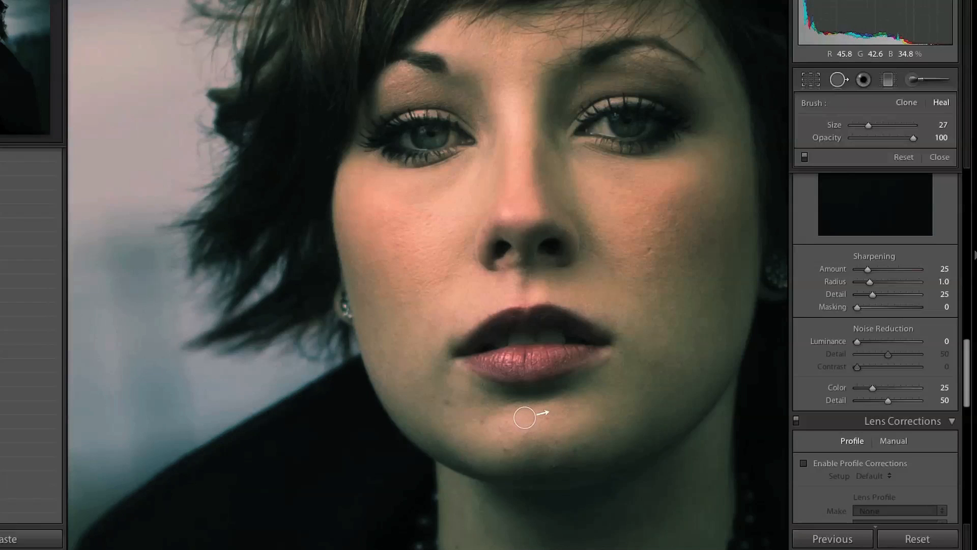
Step: Heal the remaining small blemishes on the chin and cheek with the spot size at 27
left_click(525, 416)
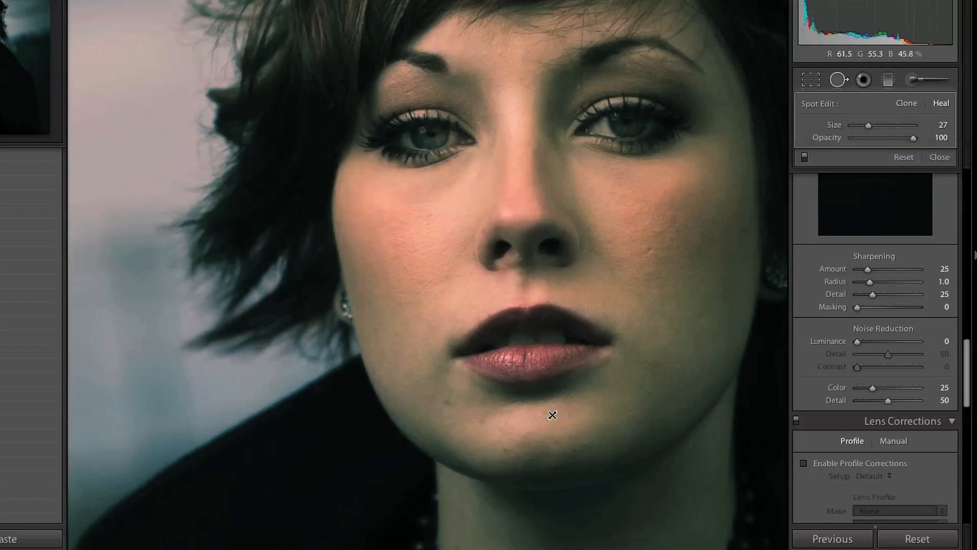
key("Delete")
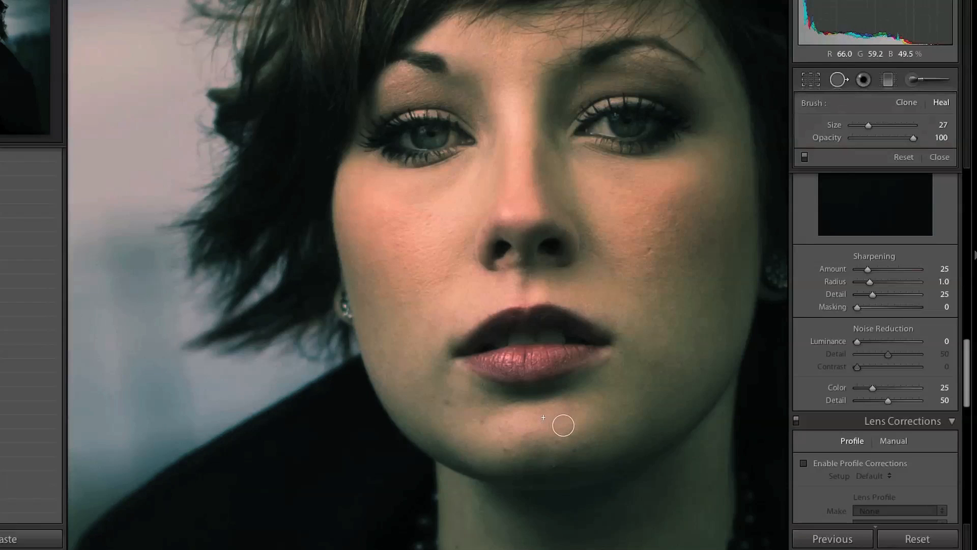
left_click(571, 425)
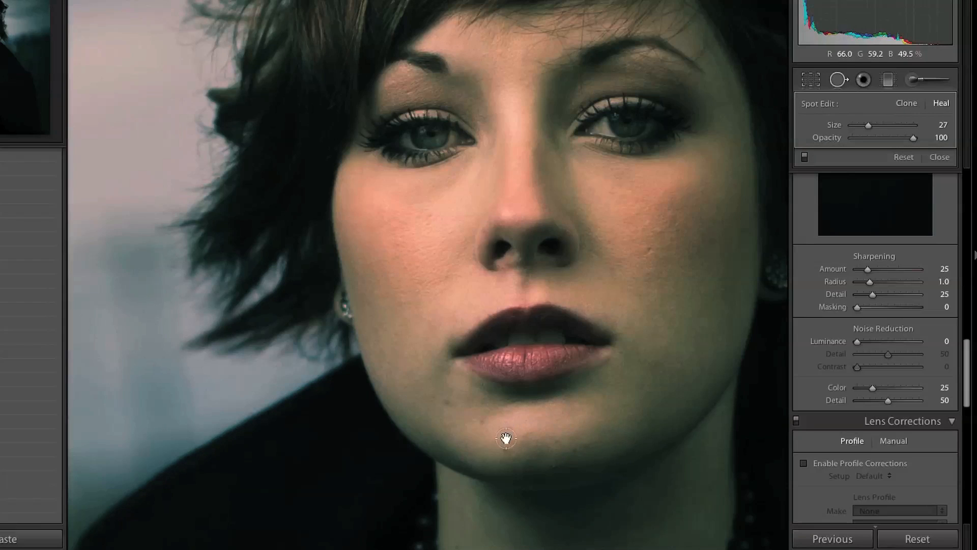
key("Delete")
left_click(483, 440)
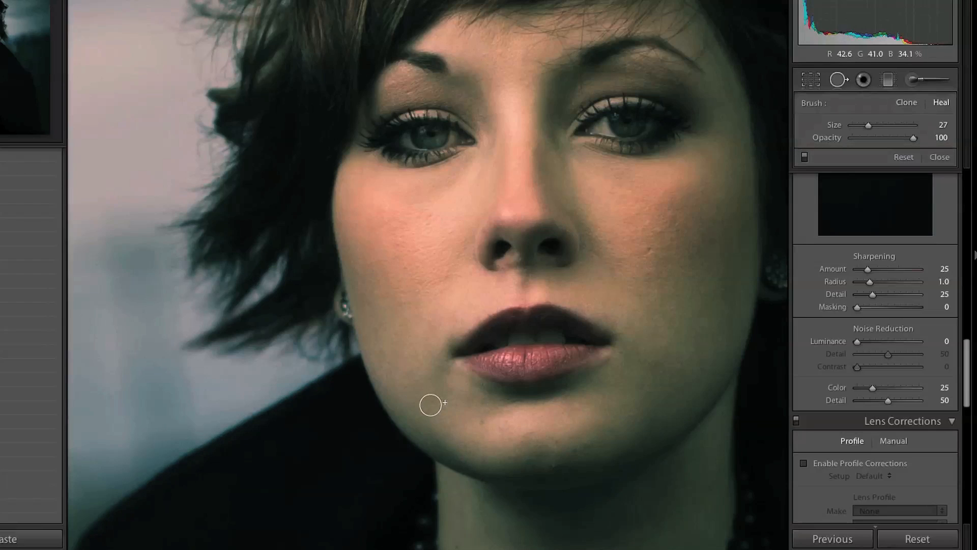
mouse_move(469, 428)
left_mouse_down()
mouse_move(499, 424)
mouse_move(536, 438)
mouse_move(585, 433)
left_mouse_up()
left_click_drag(555, 467, 590, 463)
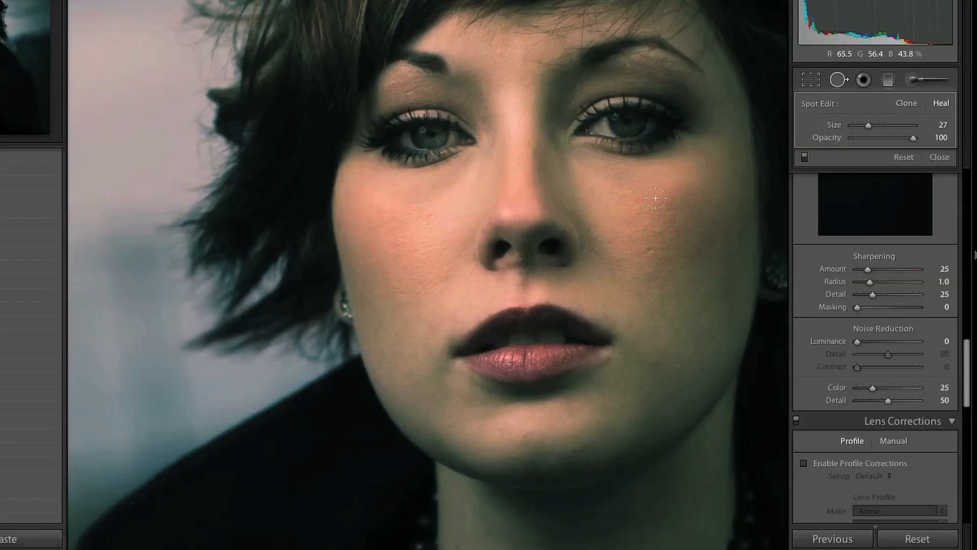
left_click_drag(655, 249, 638, 272)
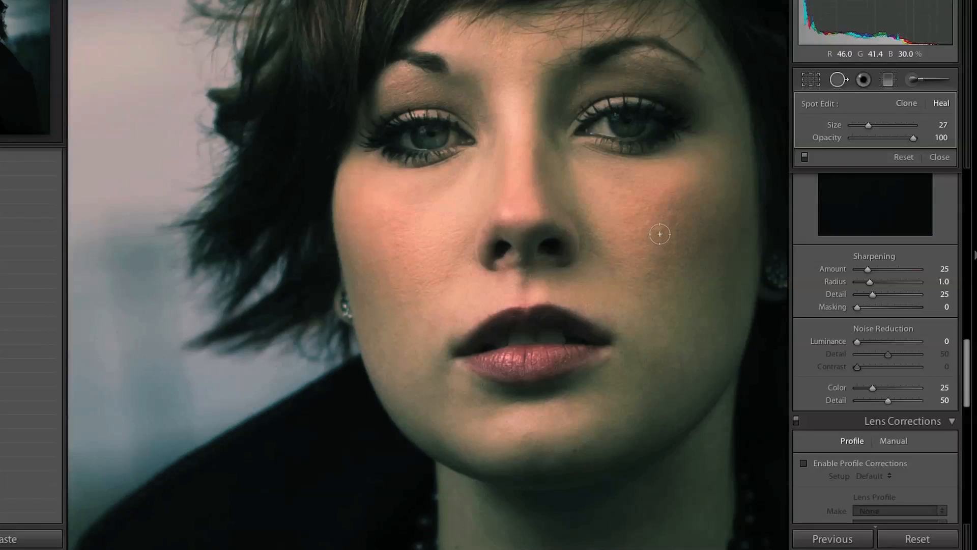
Step: Set up a new adjustment brush with contrast -41, clarity -100, sharpness -100 and the colour tint's saturation at 0%
left_click_drag(659, 233, 559, 247)
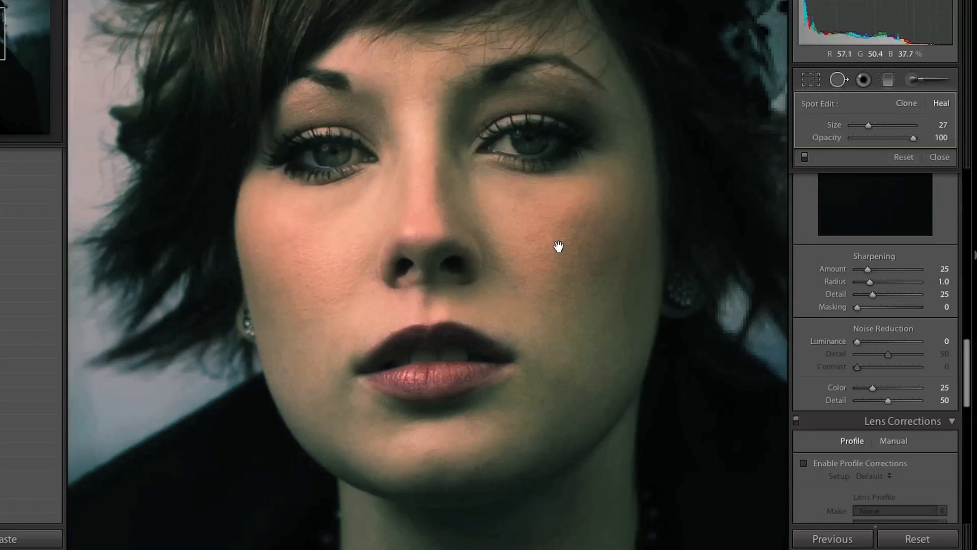
left_click(912, 81)
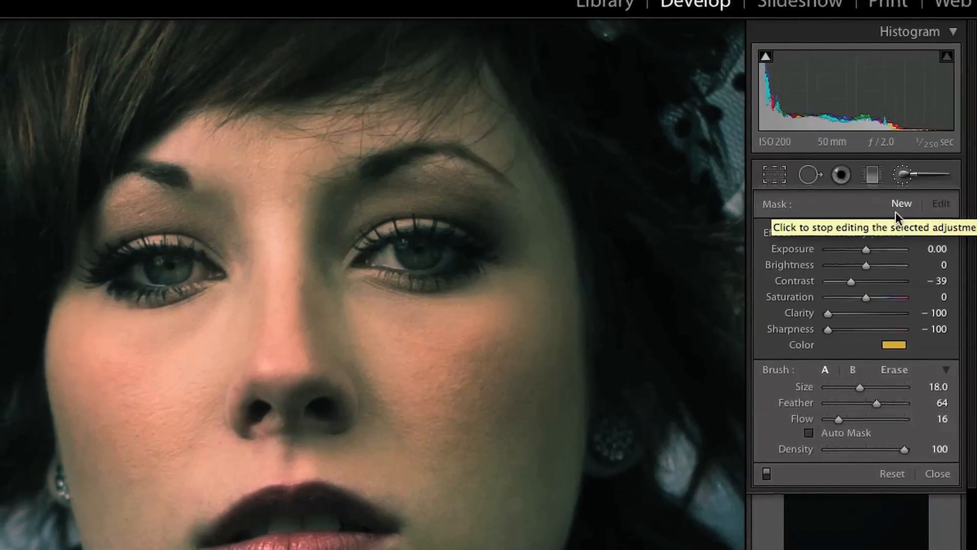
left_click_drag(856, 278, 850, 277)
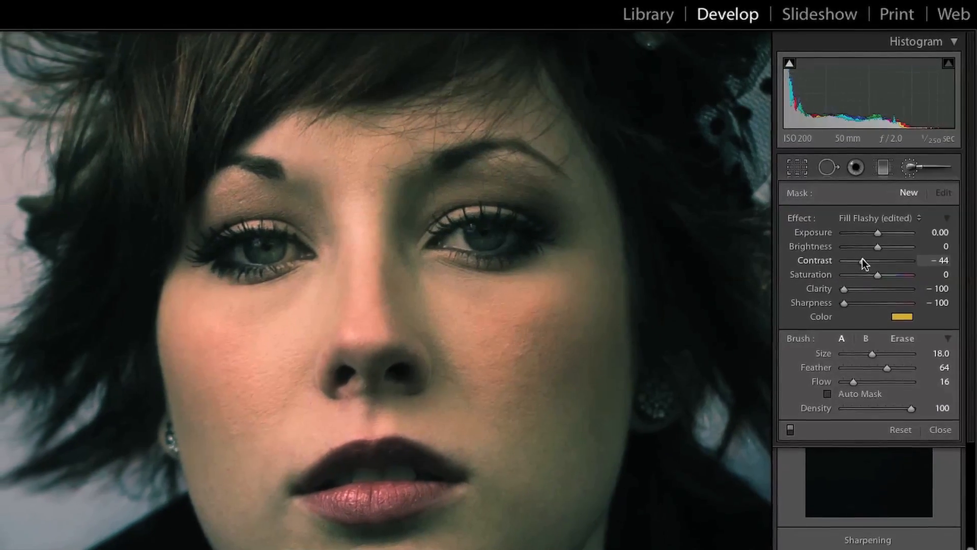
left_click_drag(863, 254, 866, 253)
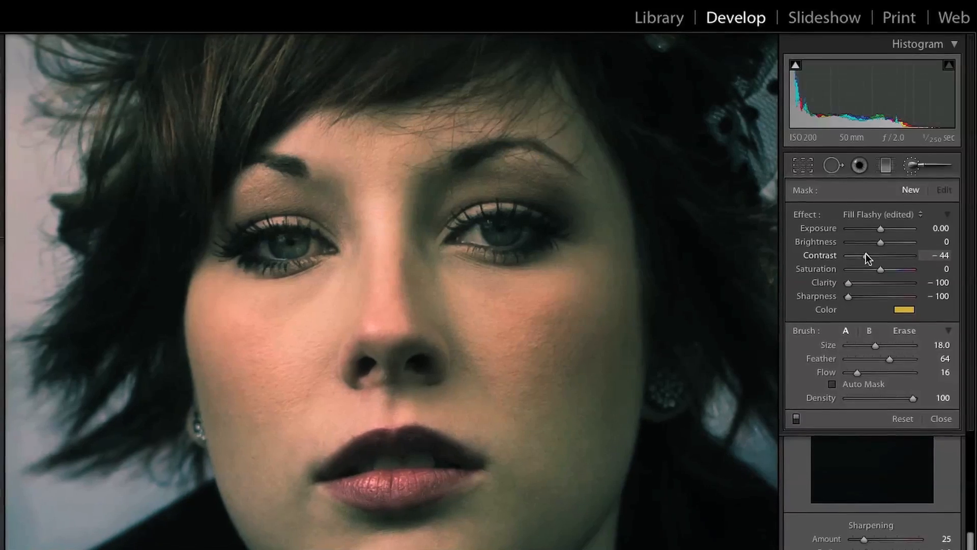
left_click(905, 304)
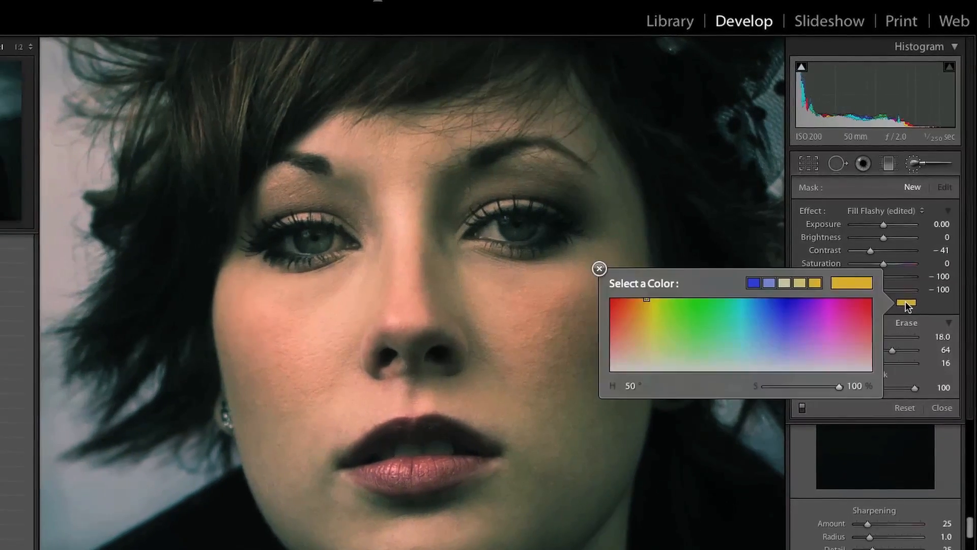
left_click_drag(835, 380, 769, 379)
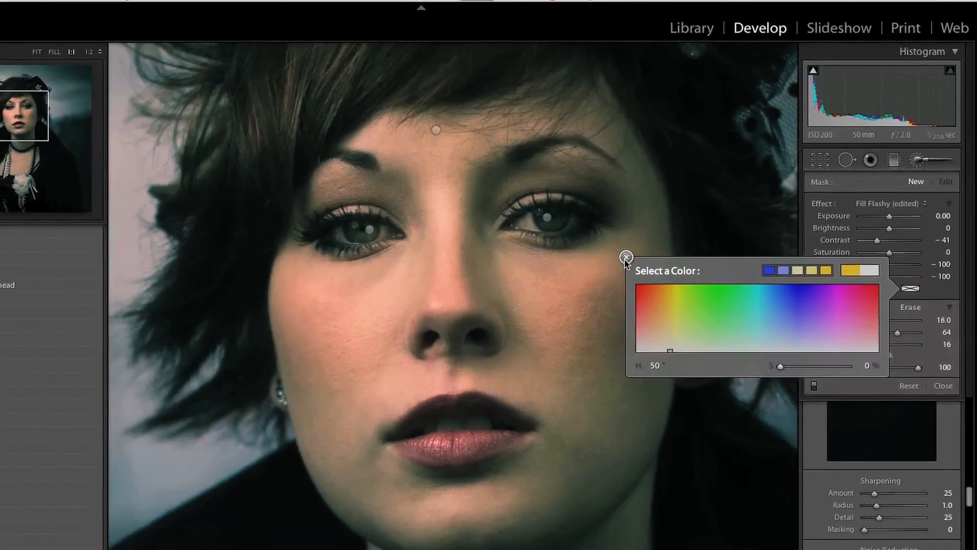
left_click(622, 258)
Step: Paint the skin-softening adjustment over both cheeks, the nose and the lower face at brush size 18
mouse_move(607, 323)
left_mouse_down()
mouse_move(594, 305)
mouse_move(609, 319)
mouse_move(592, 325)
mouse_move(601, 302)
mouse_move(628, 296)
mouse_move(627, 306)
mouse_move(613, 297)
mouse_move(621, 287)
mouse_move(582, 316)
left_mouse_up()
mouse_move(562, 284)
left_mouse_down()
mouse_move(572, 309)
mouse_move(621, 361)
mouse_move(627, 385)
mouse_move(666, 360)
mouse_move(659, 330)
mouse_move(635, 397)
mouse_move(562, 478)
left_mouse_up()
left_click_drag(420, 323, 417, 326)
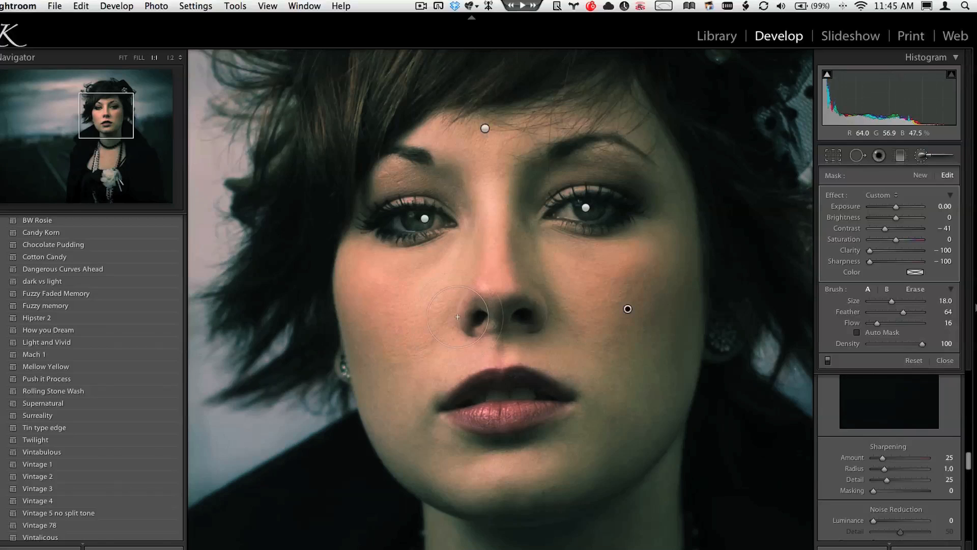
mouse_move(483, 311)
left_mouse_down()
mouse_move(504, 288)
mouse_move(502, 272)
left_mouse_up()
left_click_drag(396, 408, 413, 443)
mouse_move(646, 285)
left_mouse_down()
mouse_move(579, 316)
mouse_move(623, 369)
mouse_move(625, 312)
left_mouse_up()
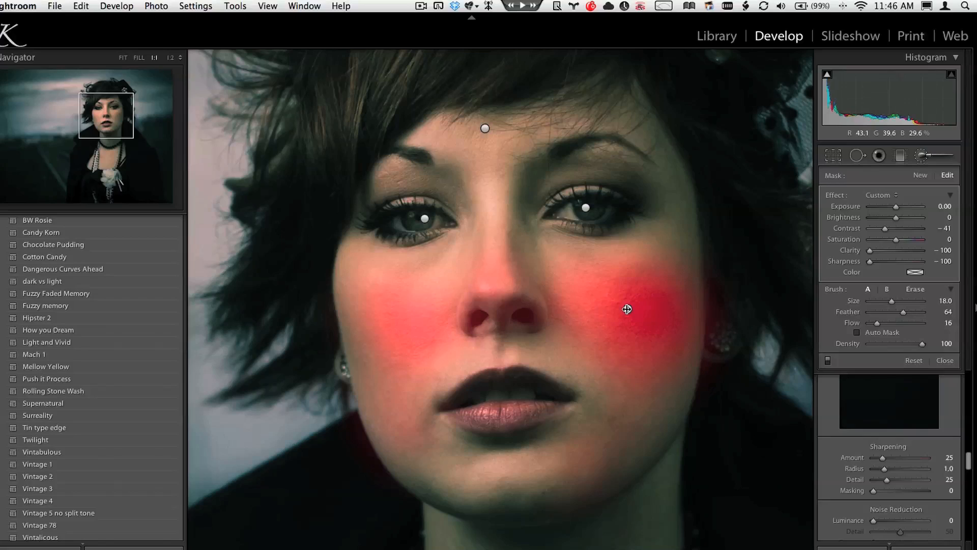
Step: Paint stronger skin softening over the subject's left cheek and the adjacent side of the nose, using brush size 11 and flow 72
key("h")
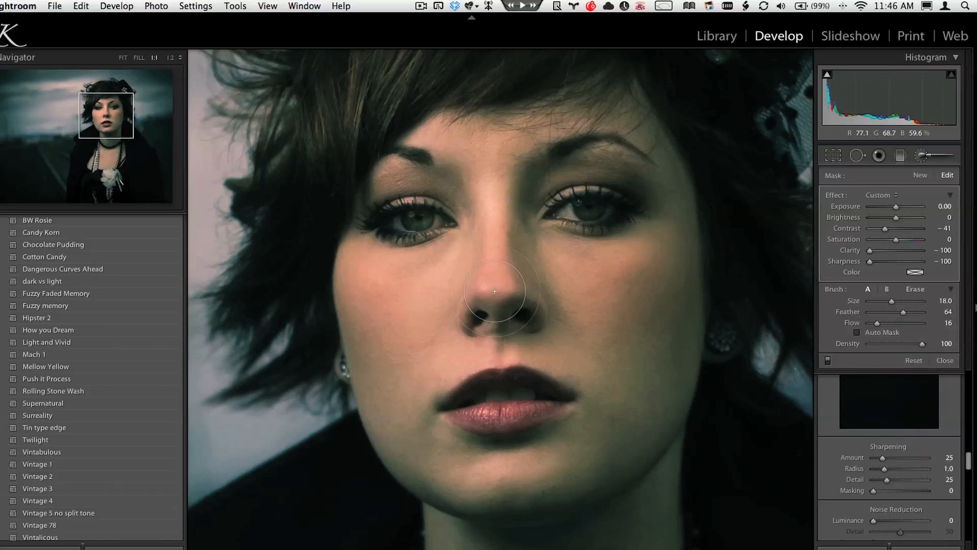
key("h")
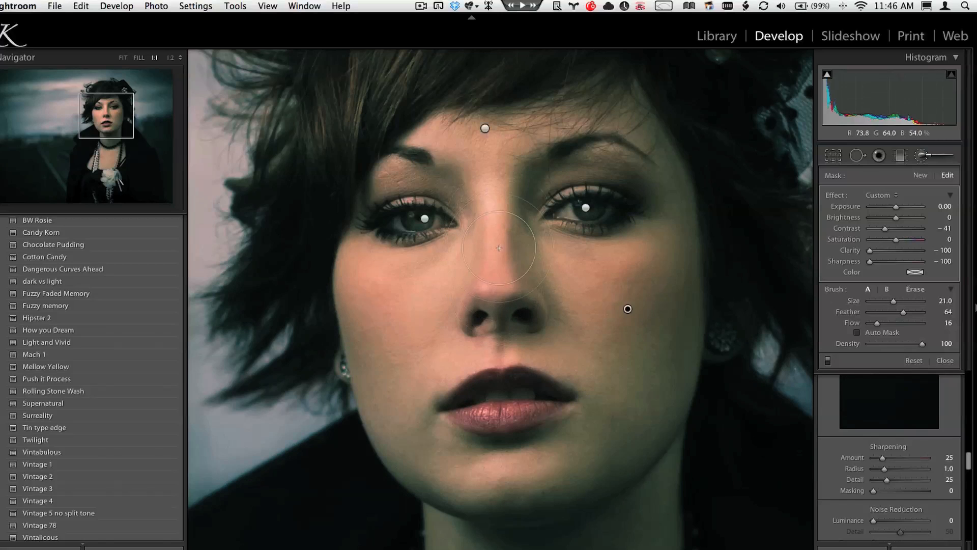
scroll(497, 196, "down", 10)
key("h")
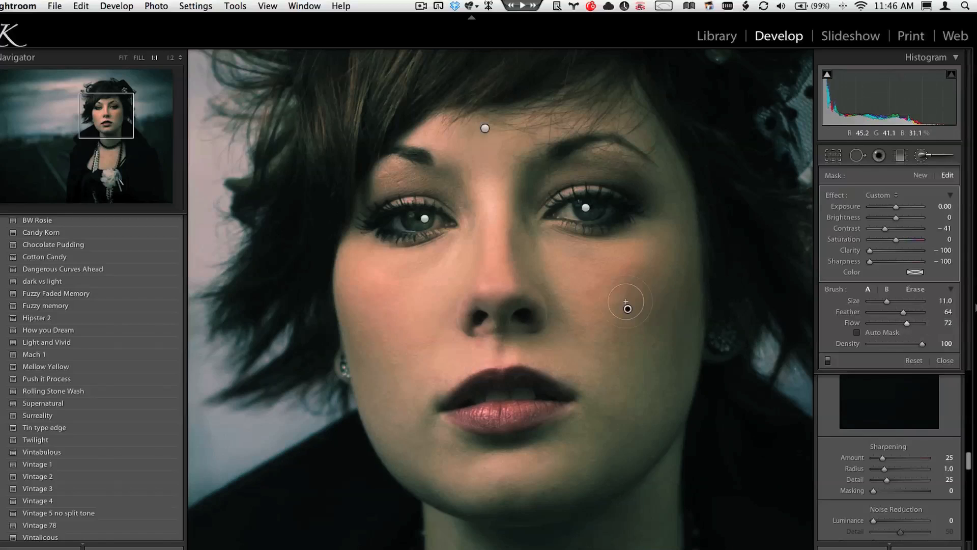
left_click_drag(588, 274, 606, 329)
mouse_move(550, 350)
left_mouse_down()
mouse_move(575, 375)
mouse_move(640, 294)
left_mouse_up()
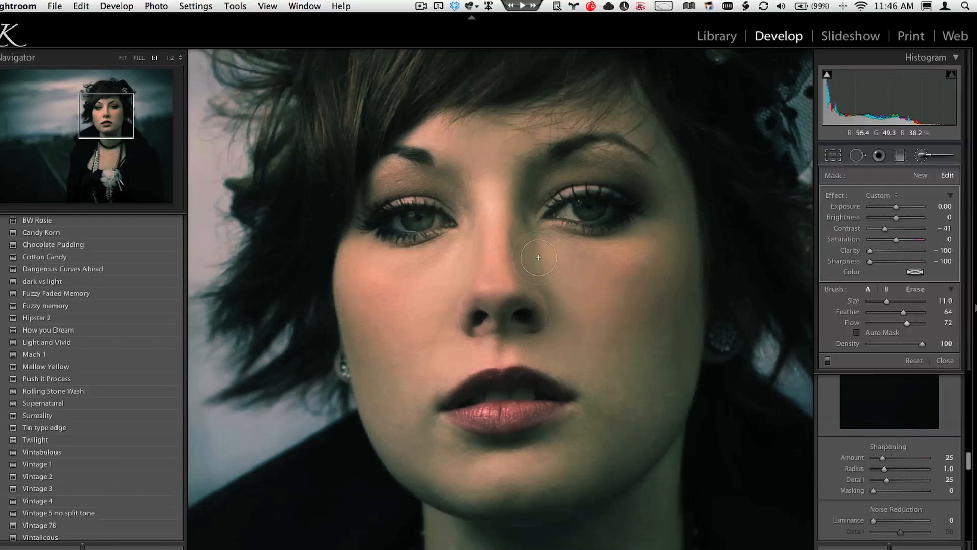
mouse_move(651, 254)
left_mouse_down()
mouse_move(641, 389)
mouse_move(618, 396)
left_mouse_up()
left_click_drag(526, 306, 516, 244)
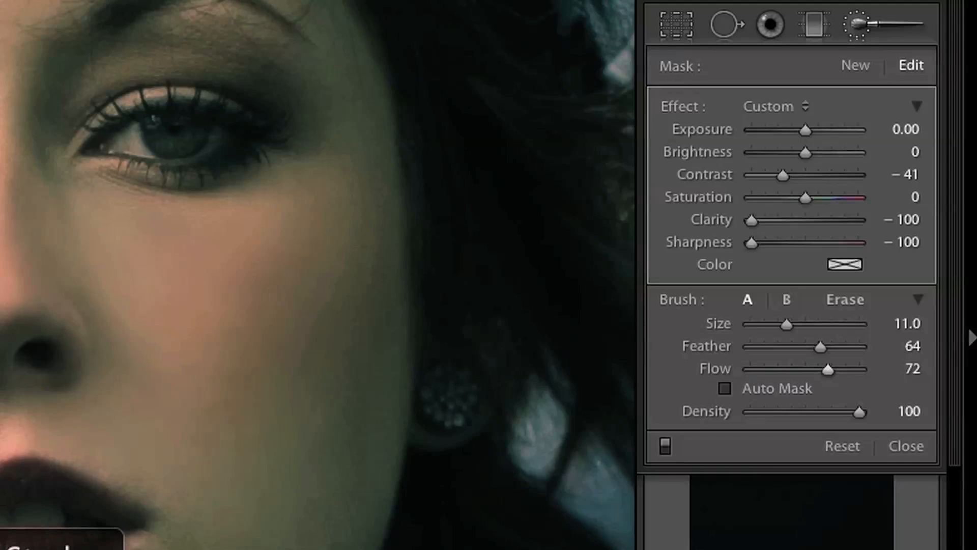
Step: Lower the brush flow to 43 and paint the softening beside the nostril and over both upper eyelids below the brows
left_click(796, 368)
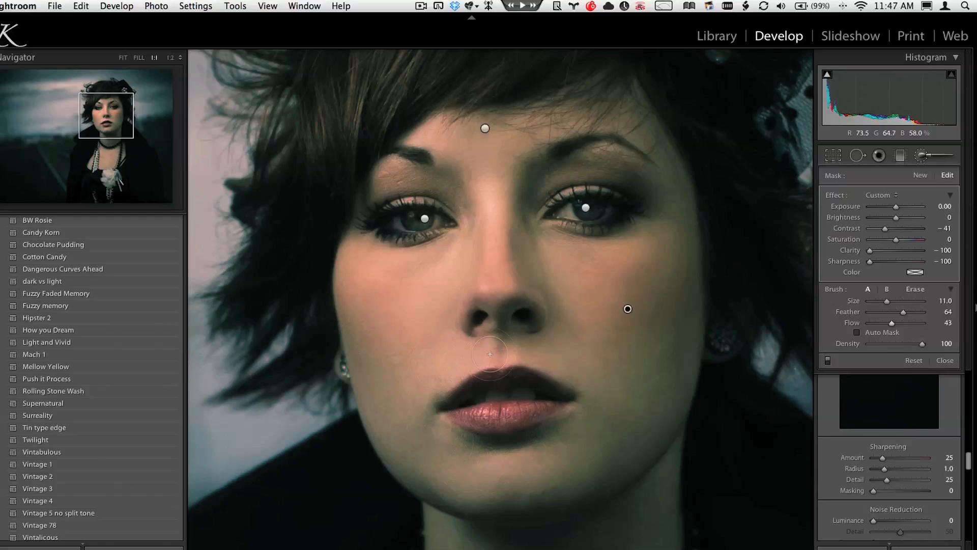
left_click_drag(522, 317, 527, 333)
left_click_drag(446, 188, 409, 177)
mouse_move(514, 186)
left_mouse_down()
mouse_move(522, 206)
mouse_move(567, 164)
left_mouse_up()
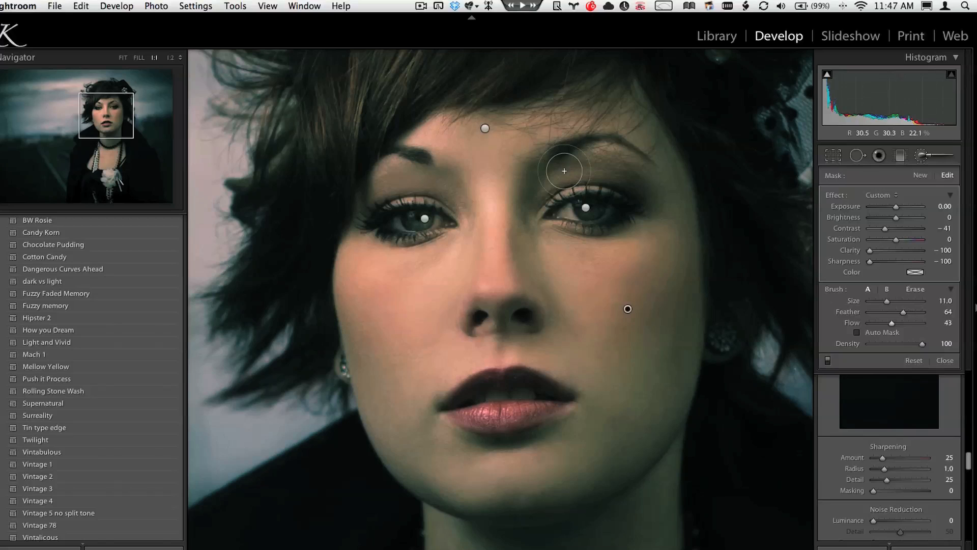
mouse_move(628, 163)
left_mouse_down()
mouse_move(648, 181)
mouse_move(594, 158)
left_mouse_up()
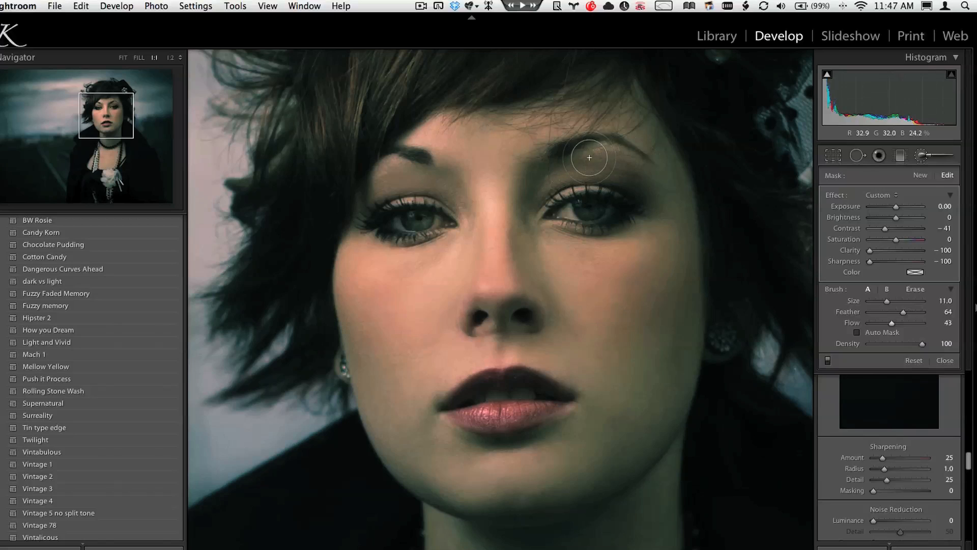
key("super+minus")
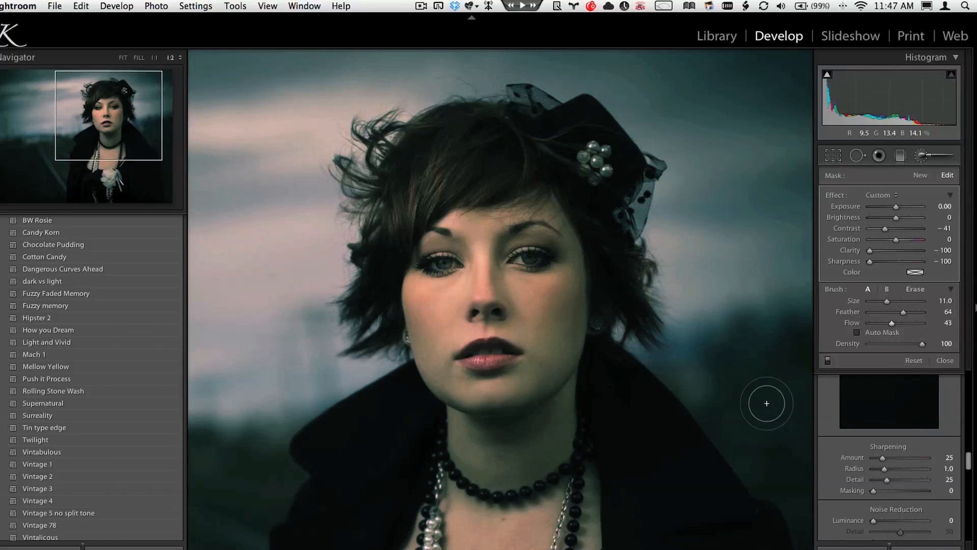
key("super+minus")
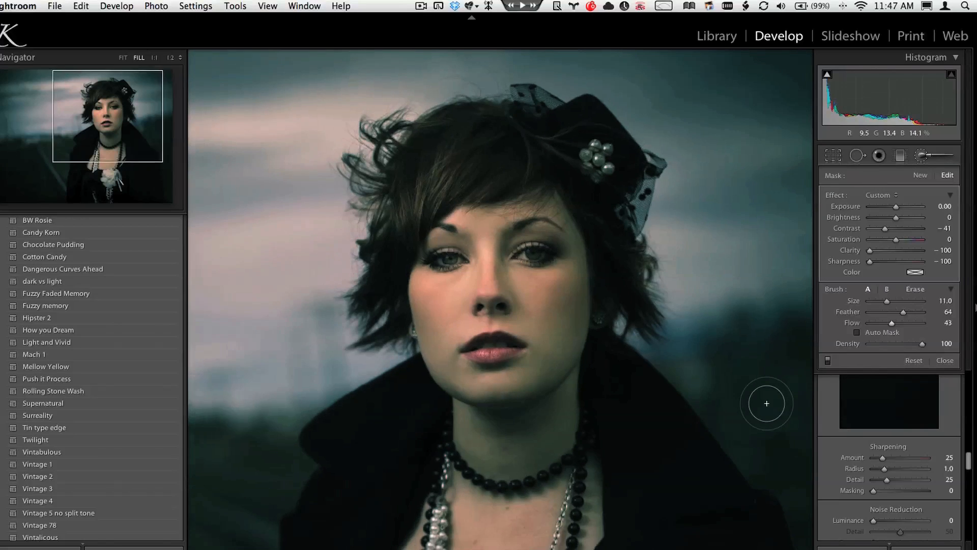